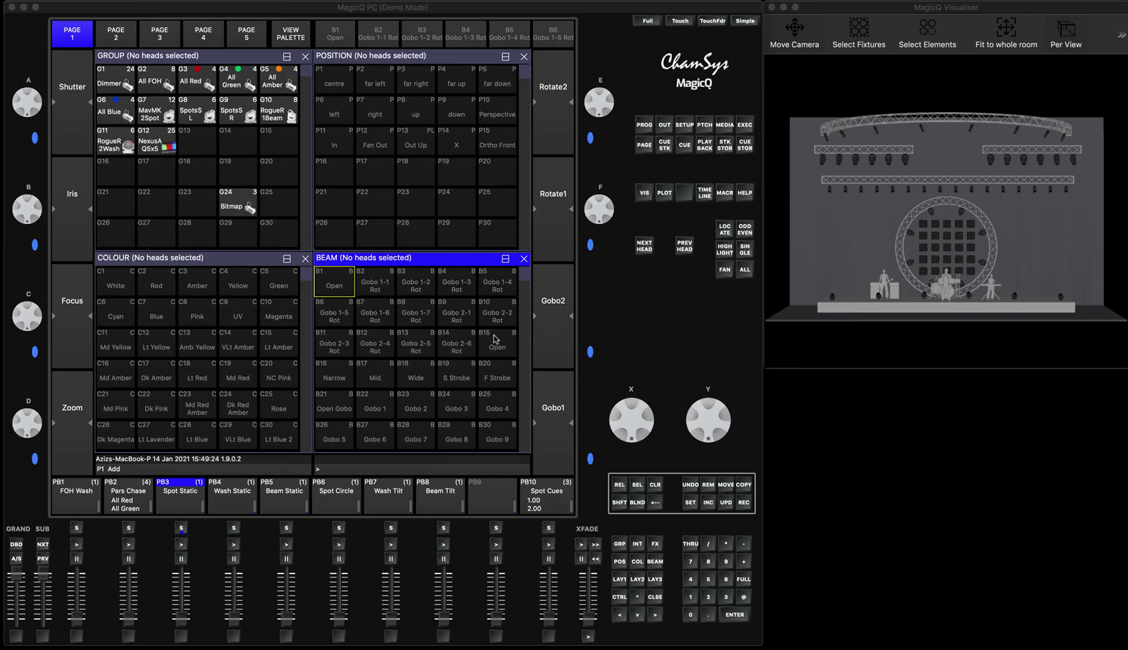
Step: Review the Spot Static cue stack on PB3, close it, and run the PB3 fader fully up and back down
{"action": "double_click", "coordinate": [182, 528]}
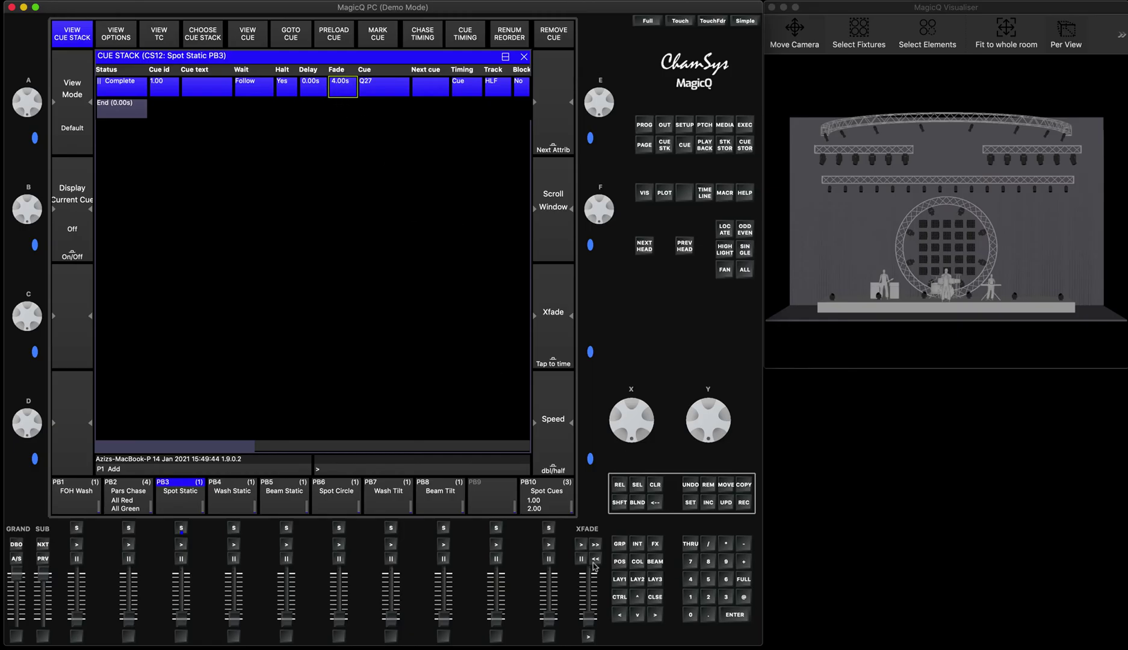
{"action": "left_click", "coordinate": [655, 597]}
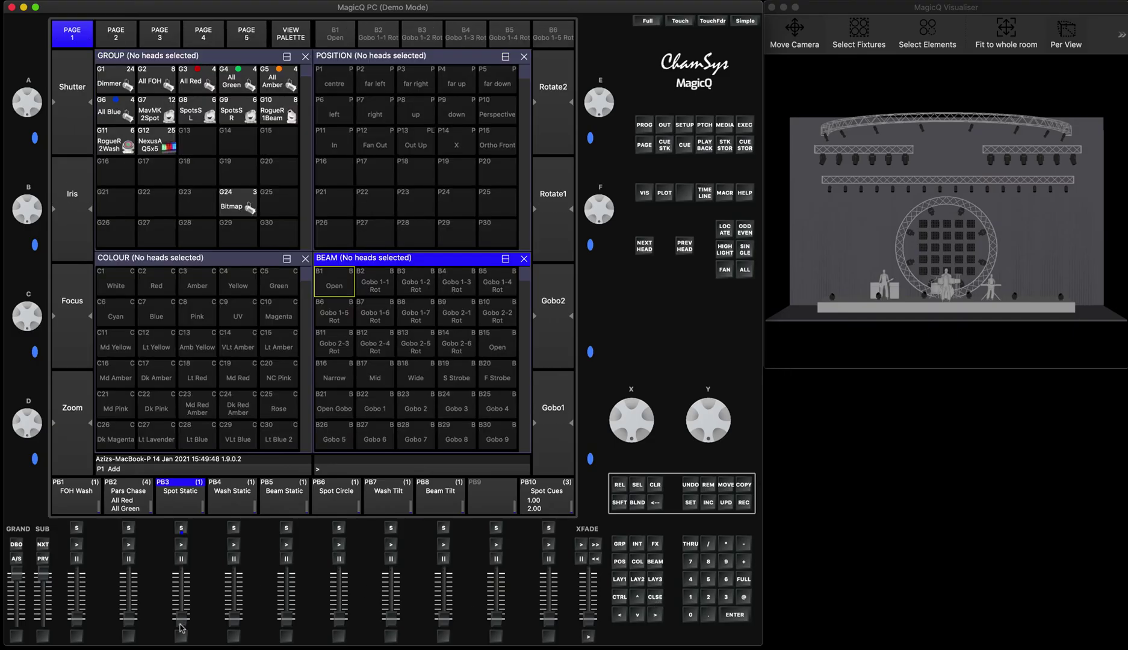
{"action": "left_click_drag", "start_coordinate": [182, 625], "coordinate": [181, 533]}
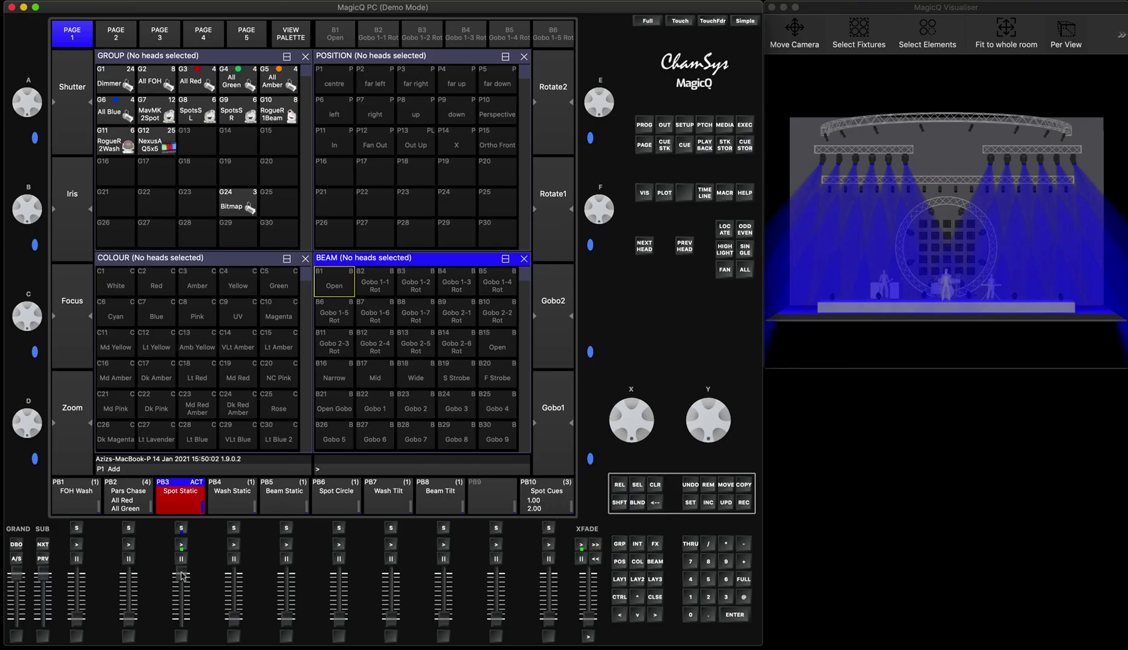
{"action": "left_click_drag", "start_coordinate": [182, 577], "coordinate": [181, 640]}
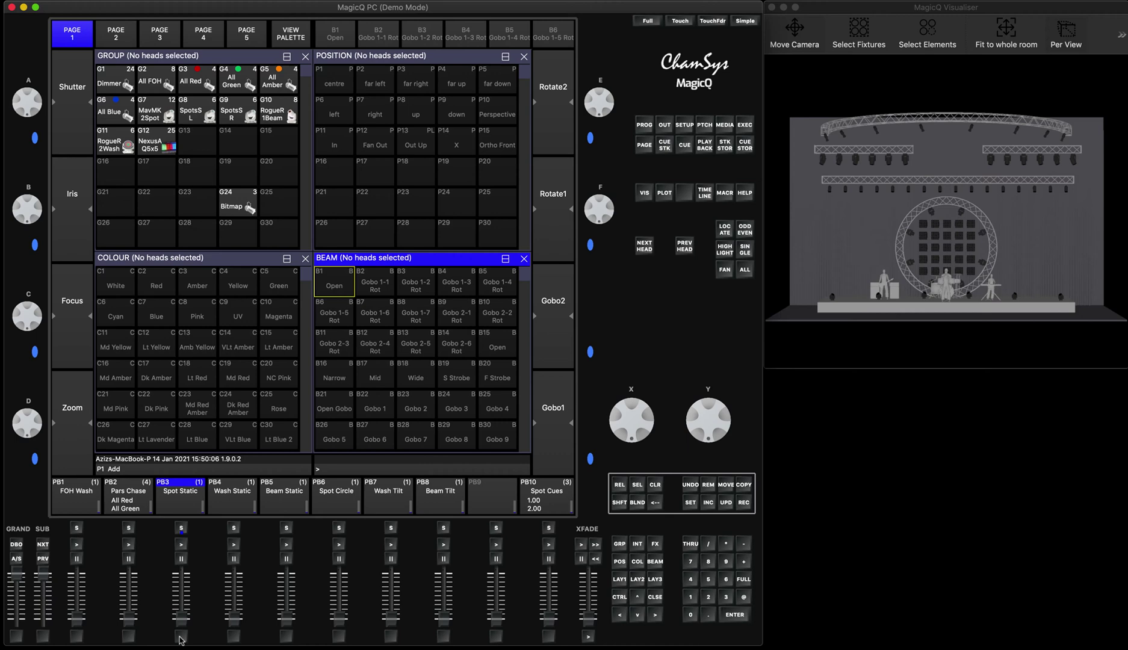
Step: Set the end release time of the Spot Static cue stack on PB3 to 7.00s
{"action": "left_click", "coordinate": [182, 529]}
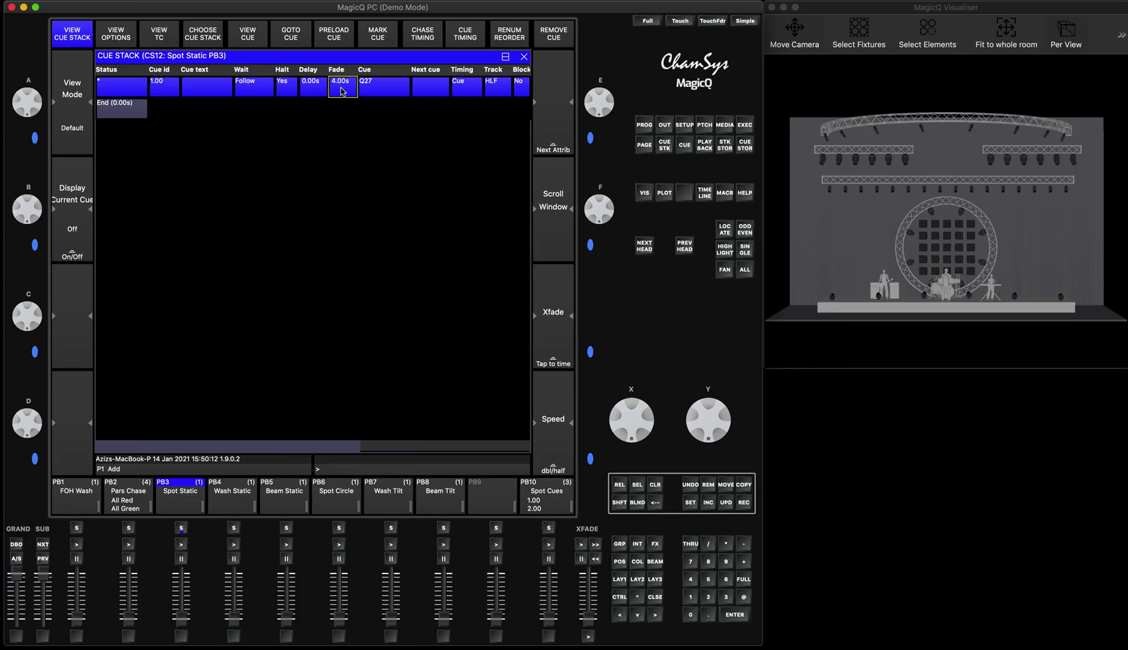
{"action": "left_click", "coordinate": [107, 108]}
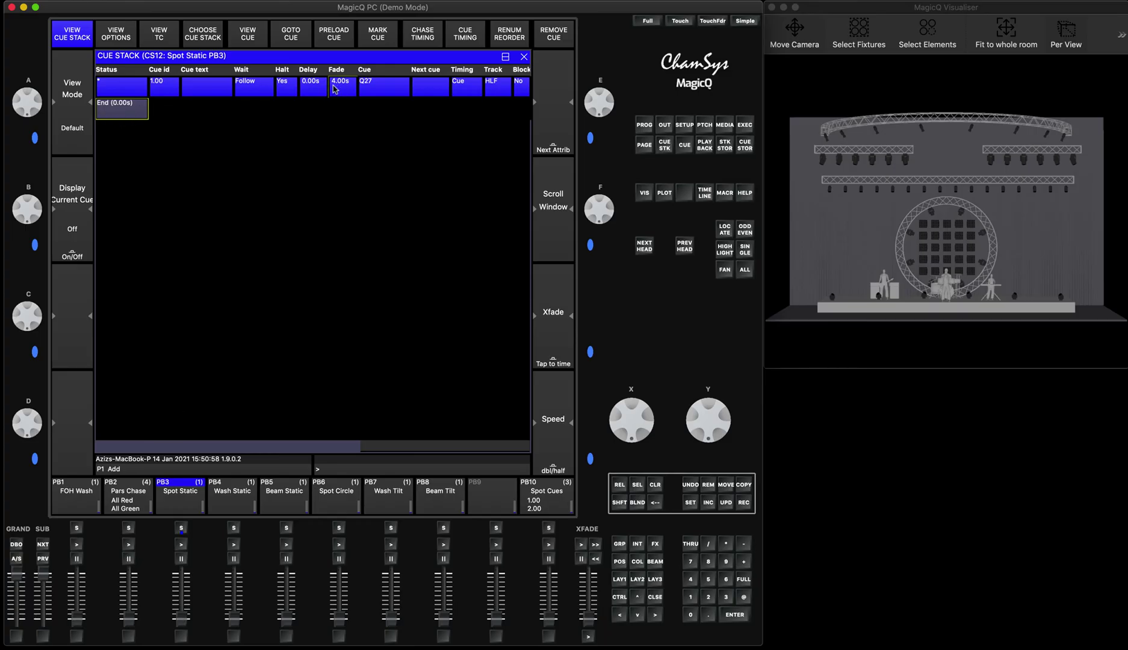
{"action": "left_click", "coordinate": [116, 109]}
Step: Test the Spot Static release time by running the PB3 fader up, down and up again
{"action": "left_click_drag", "start_coordinate": [183, 623], "coordinate": [181, 575]}
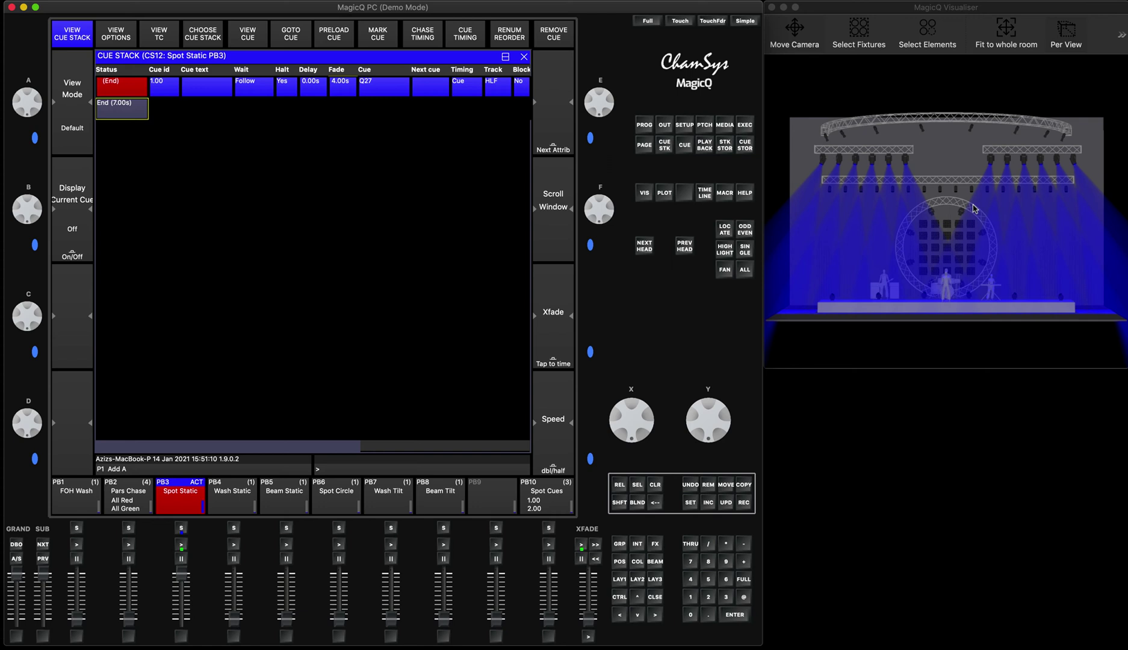
{"action": "left_click_drag", "start_coordinate": [178, 578], "coordinate": [181, 620]}
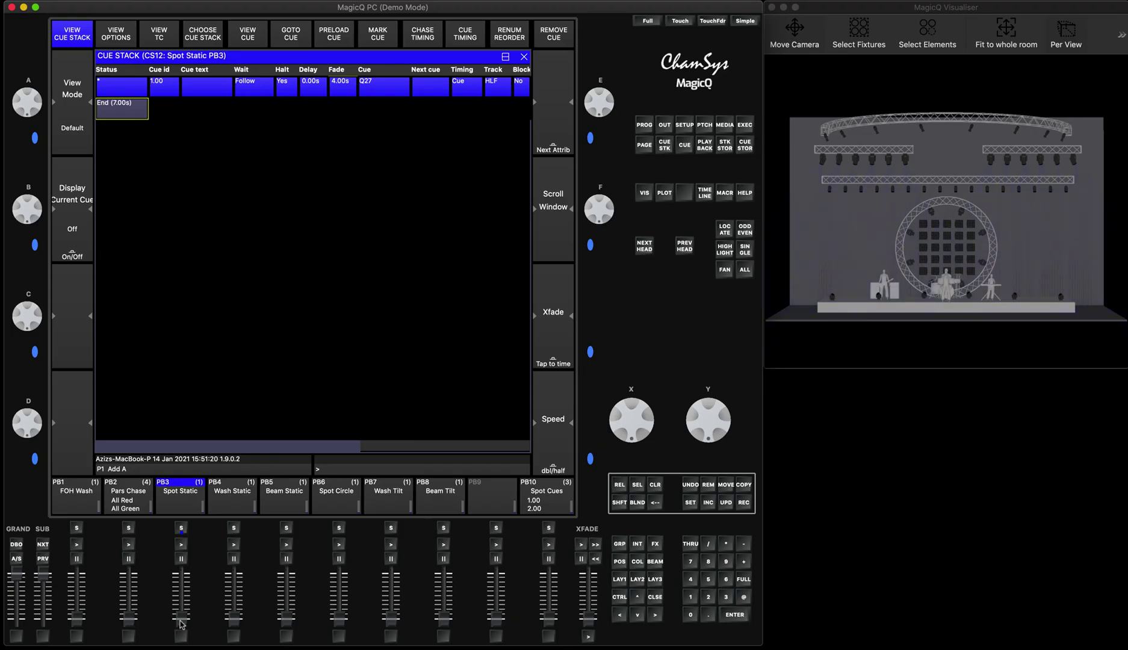
{"action": "left_click_drag", "start_coordinate": [181, 625], "coordinate": [182, 574]}
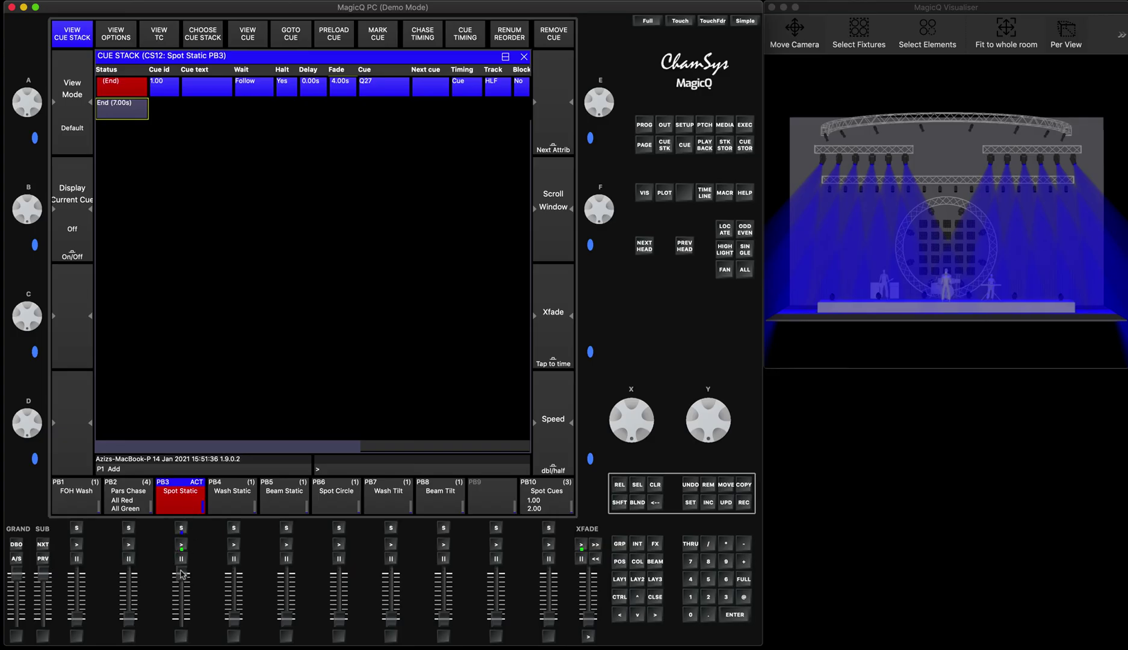
{"action": "left_click_drag", "start_coordinate": [181, 573], "coordinate": [180, 549]}
Step: Toggle the "Fader controls HTP chans" option of the Spot Static cue stack on PB3 and close its options
{"action": "left_click", "coordinate": [182, 530]}
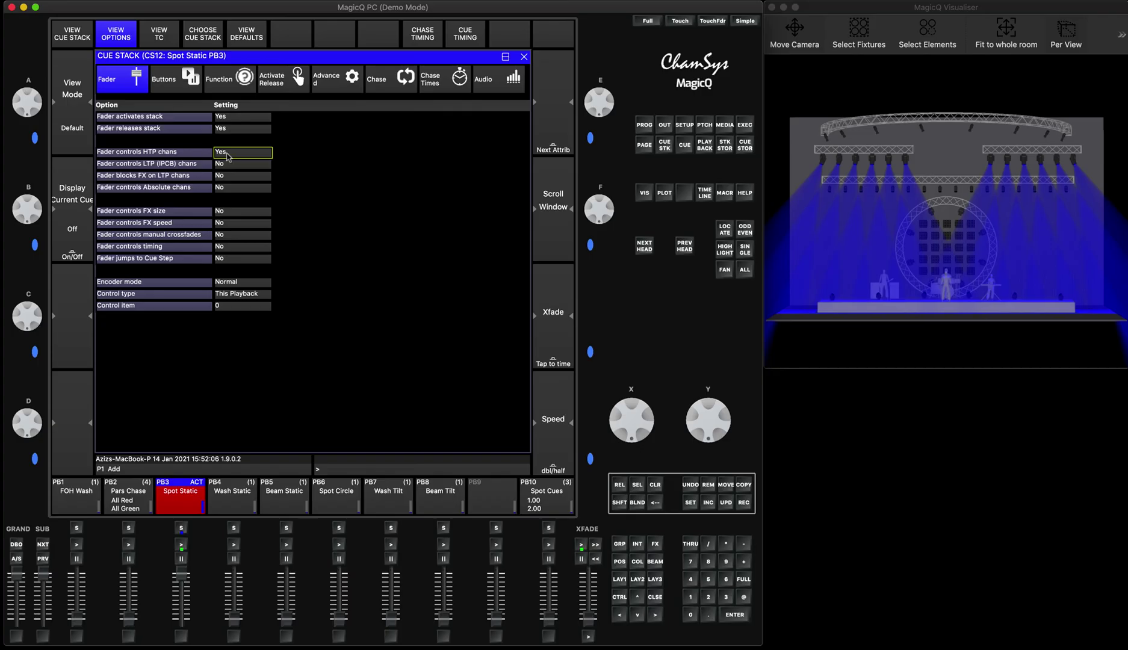
{"action": "left_click", "coordinate": [228, 155]}
{"action": "left_click", "coordinate": [656, 597]}
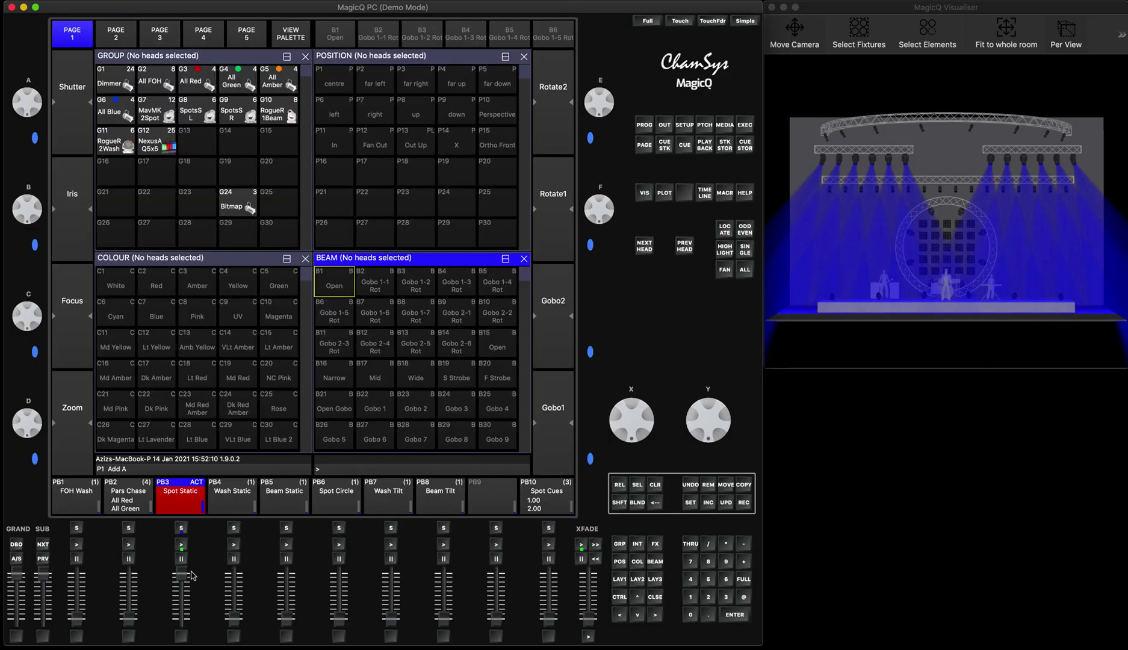
Step: Check how Spot Static fades out by lowering the PB3 fader, raising it fully and lowering it again
{"action": "left_click_drag", "start_coordinate": [182, 576], "coordinate": [182, 620]}
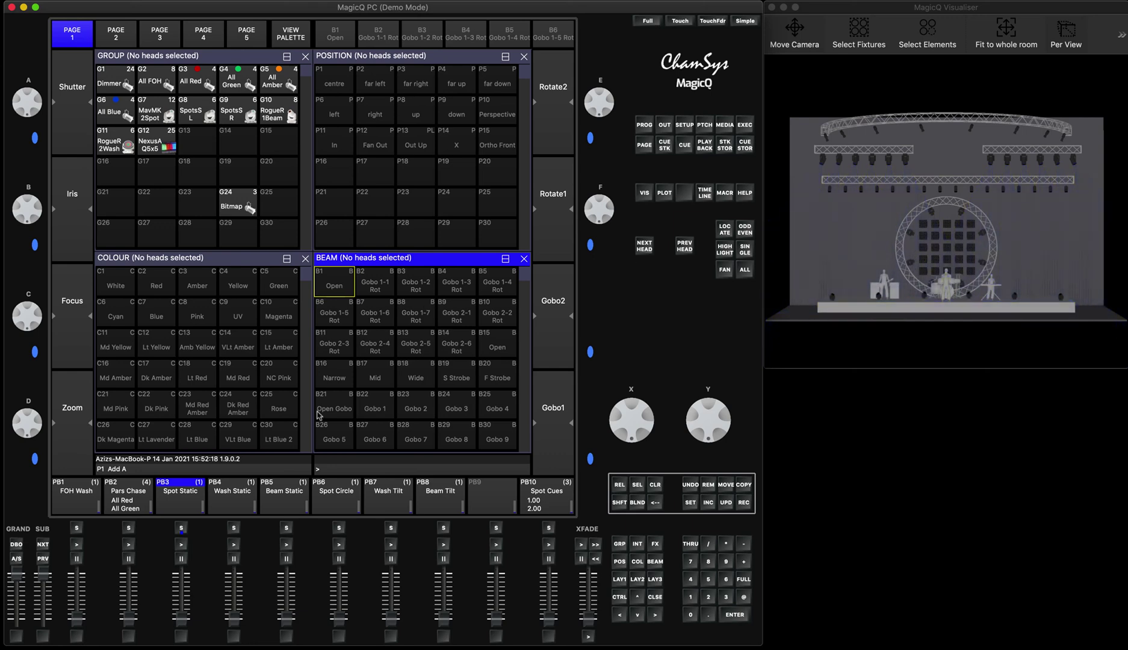
{"action": "left_click_drag", "start_coordinate": [182, 624], "coordinate": [181, 575]}
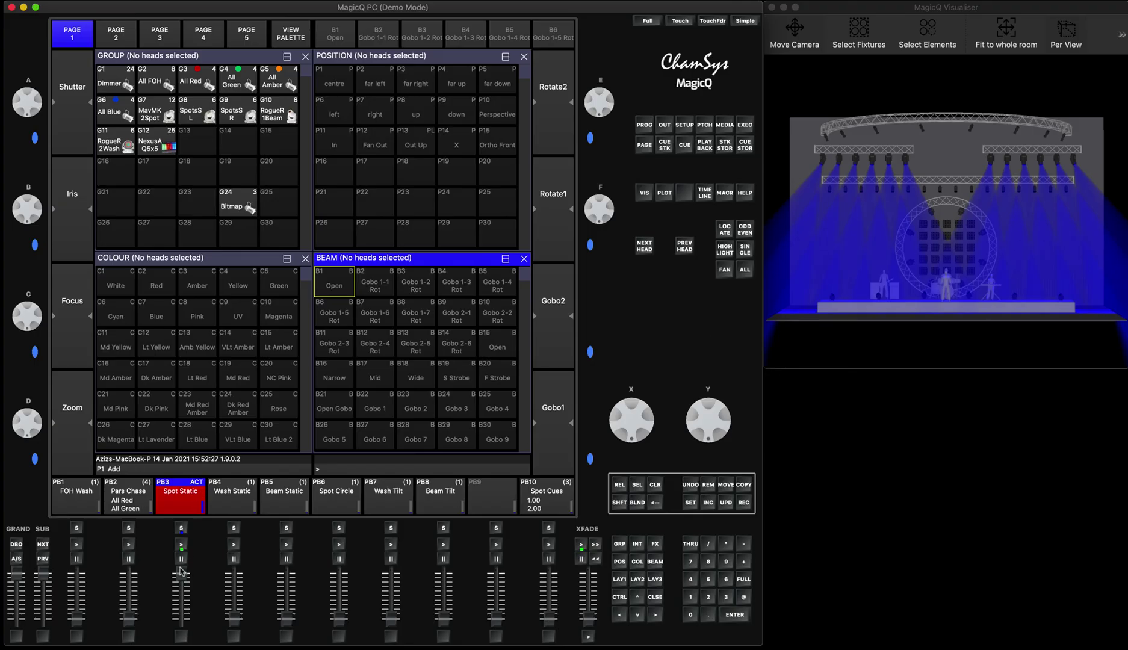
{"action": "left_click_drag", "start_coordinate": [181, 573], "coordinate": [183, 626]}
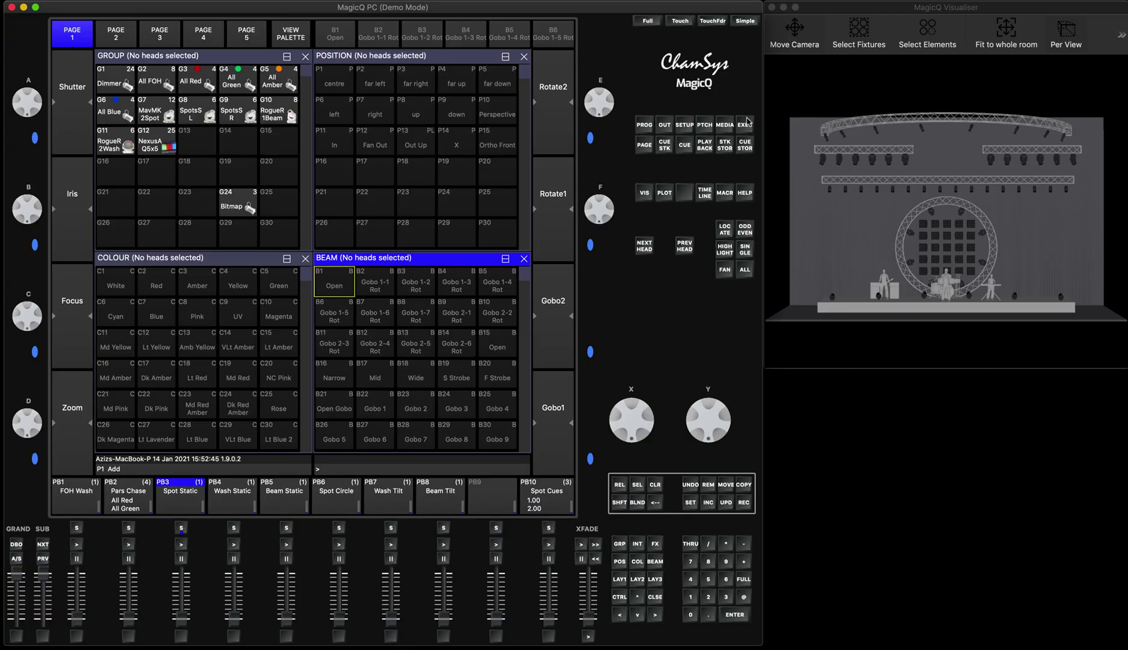
Step: Test the Wash Static cue Q28 from the Cue Store by activating and releasing it
{"action": "left_click", "coordinate": [746, 146]}
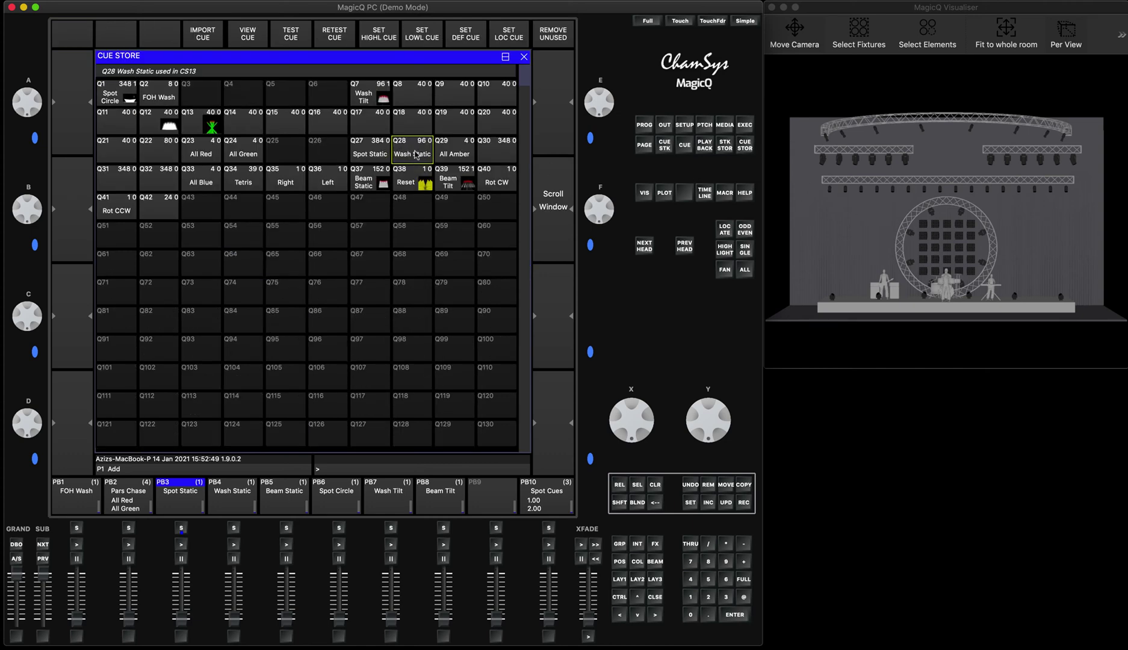
{"action": "left_click", "coordinate": [412, 153]}
{"action": "left_click", "coordinate": [412, 153]}
{"action": "left_click", "coordinate": [419, 152]}
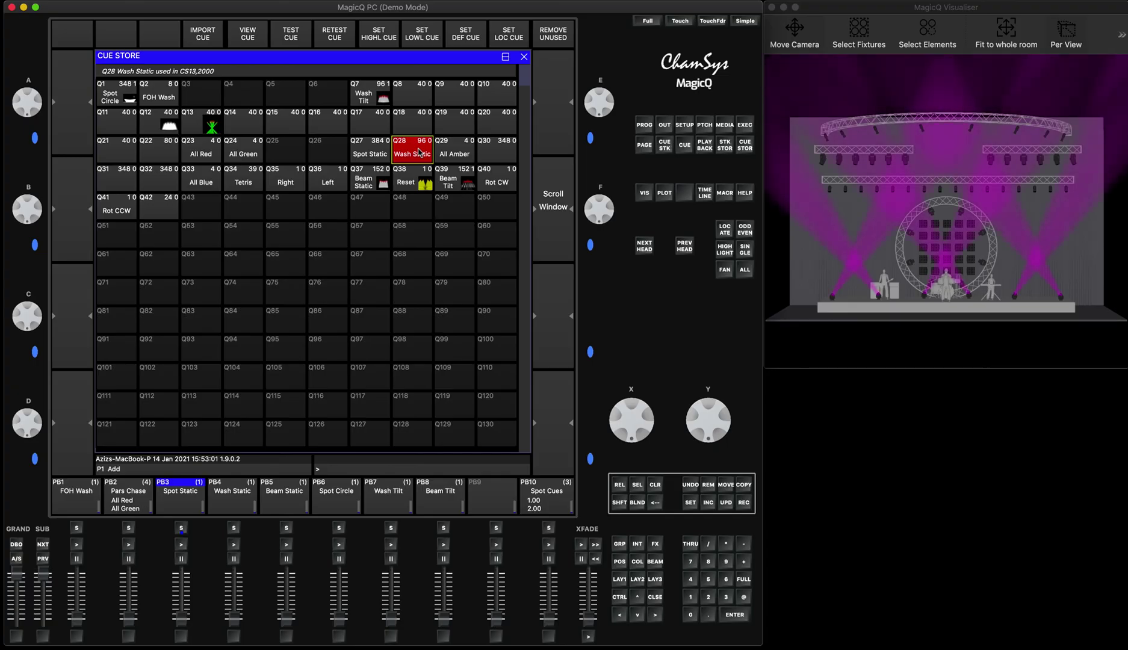
{"action": "left_click", "coordinate": [420, 152]}
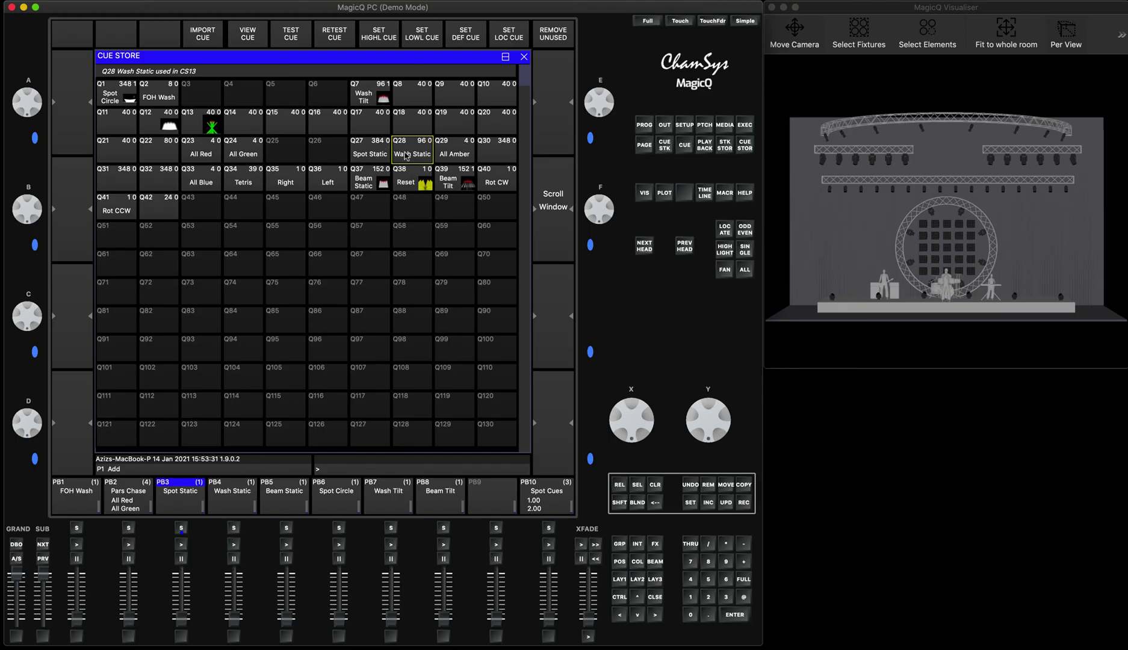
Step: Test the Wash Static cue stack CS13 from the Cue Stack Store by activating and releasing it
{"action": "left_click", "coordinate": [725, 148]}
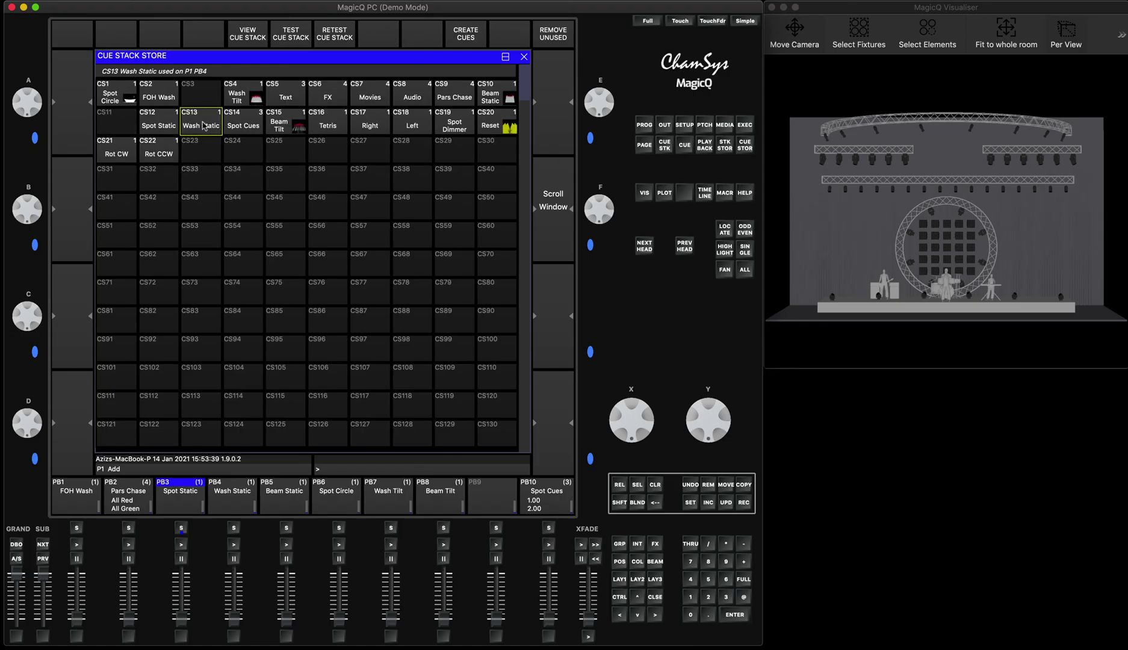
{"action": "left_click", "coordinate": [204, 126]}
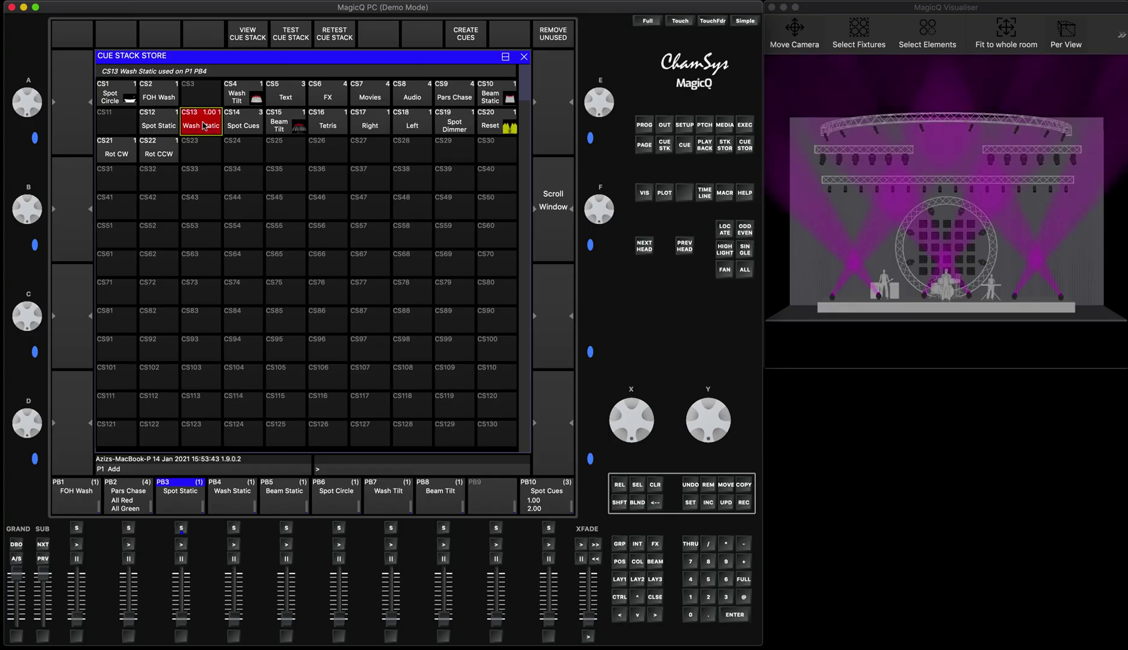
{"action": "left_click", "coordinate": [203, 126]}
Step: Set the fade time of cue 1.00 in the Wash Static cue stack on PB4 to 4.00s and close the stack
{"action": "left_click", "coordinate": [235, 528]}
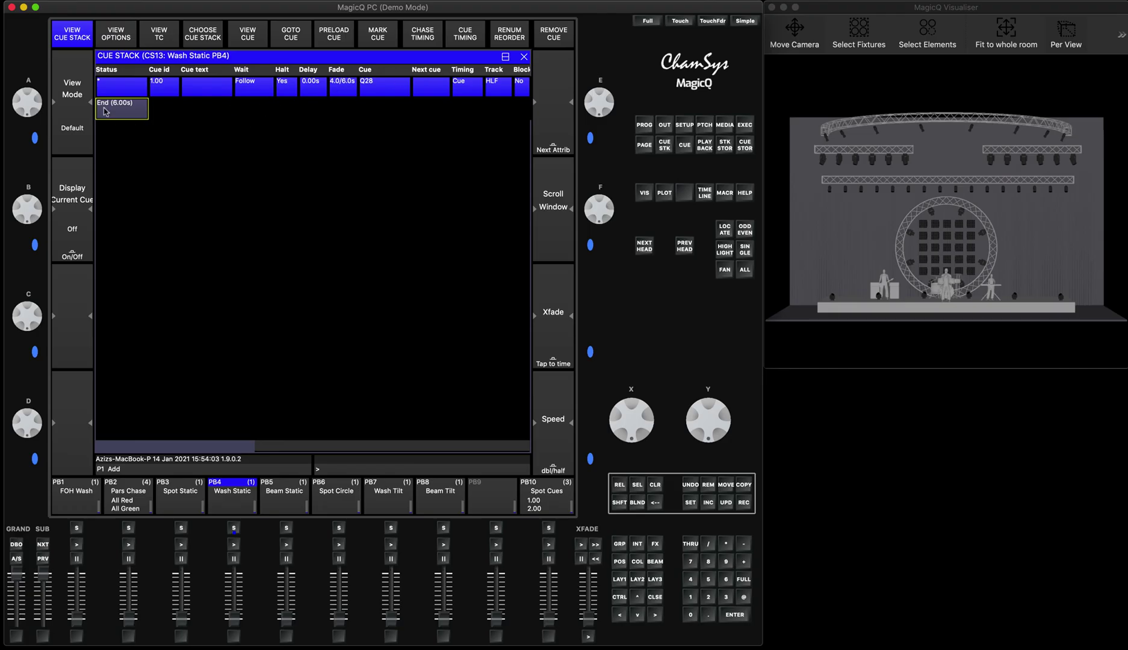
{"action": "left_click", "coordinate": [345, 87]}
{"action": "left_click", "coordinate": [345, 87]}
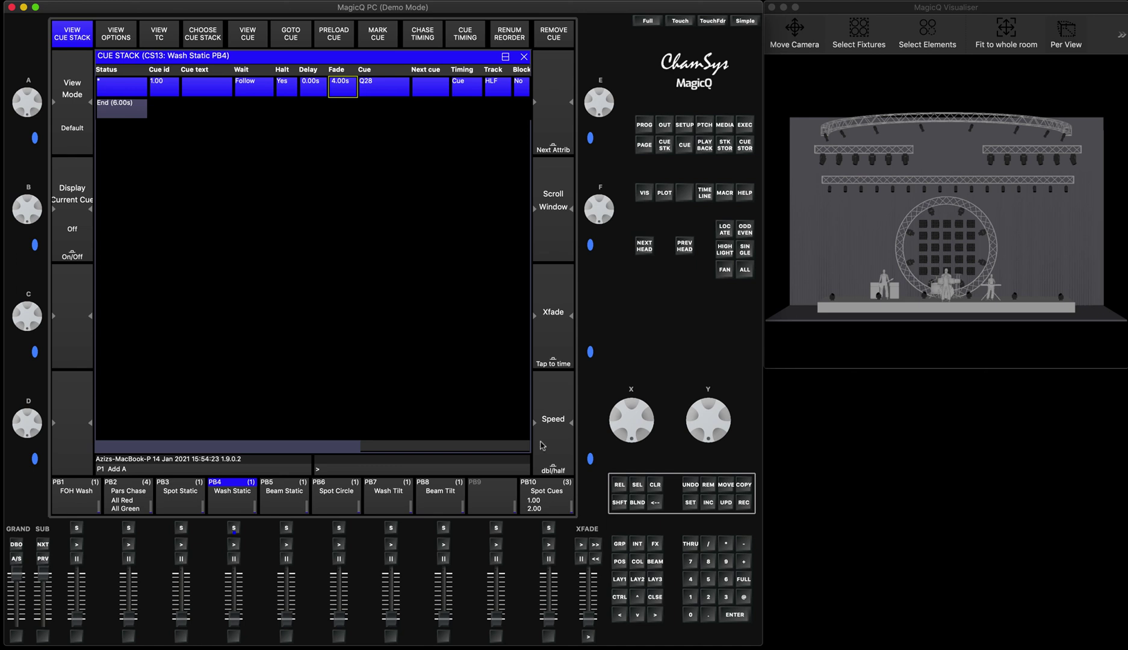
{"action": "left_click", "coordinate": [656, 597]}
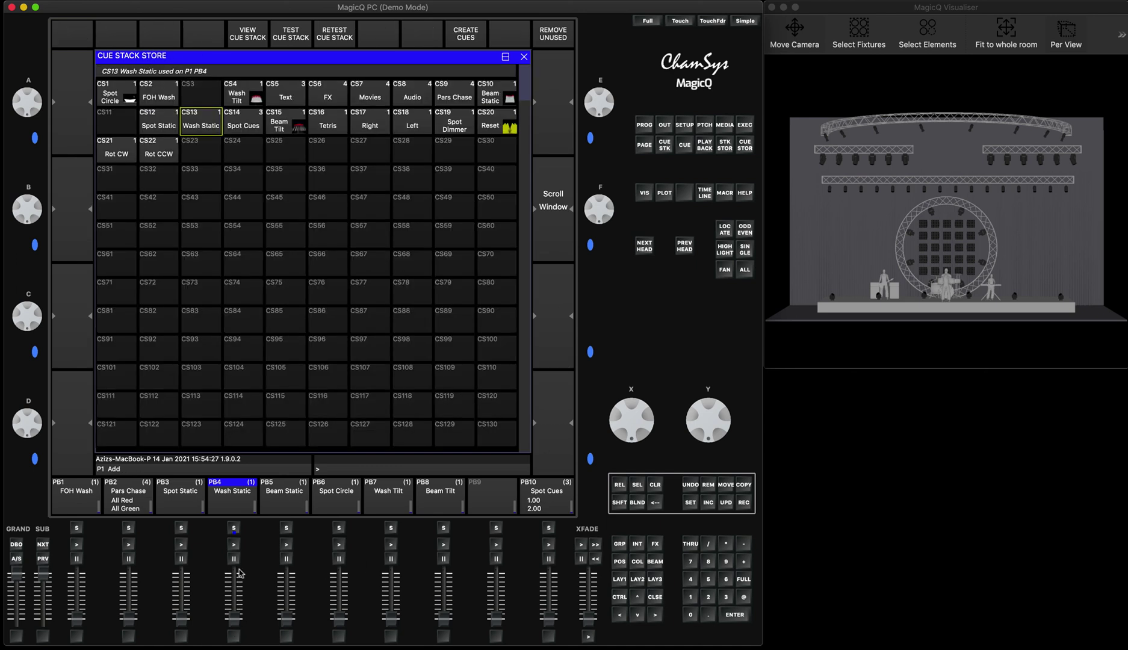
Step: Switch the playbacks to page 3, and activate and release the Wash Static cue stack CS13 from the Cue Stack Store
{"action": "left_click", "coordinate": [40, 545]}
{"action": "left_click", "coordinate": [39, 545]}
{"action": "left_click", "coordinate": [40, 545]}
{"action": "left_click", "coordinate": [40, 544]}
{"action": "left_click", "coordinate": [43, 559]}
{"action": "left_click", "coordinate": [43, 560]}
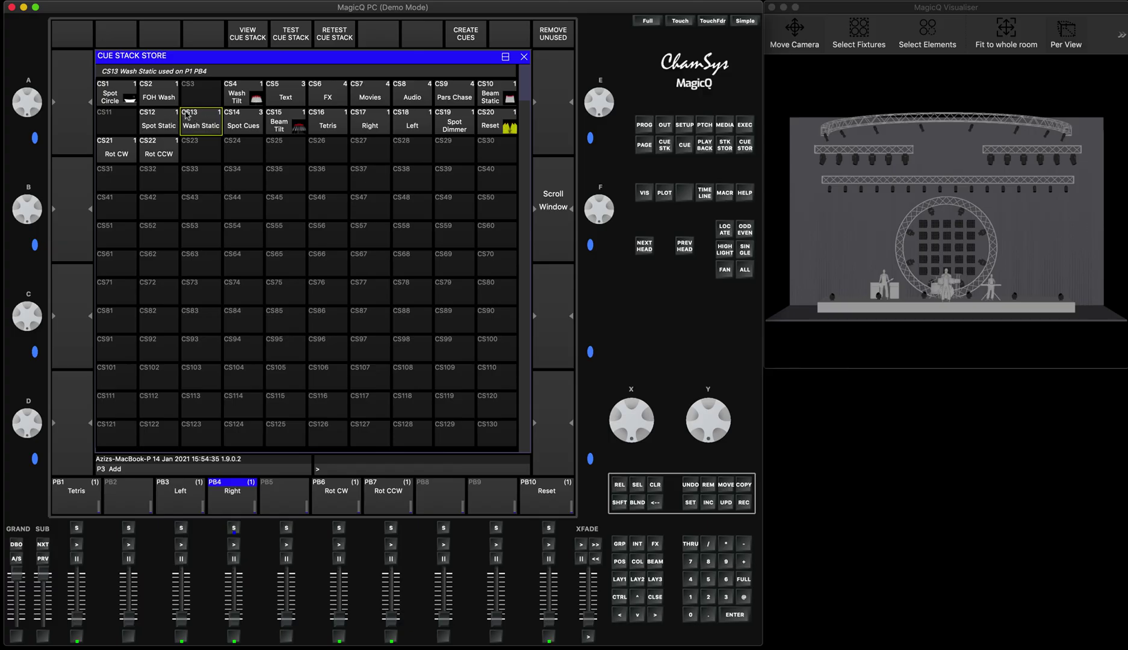
{"action": "left_click", "coordinate": [207, 128]}
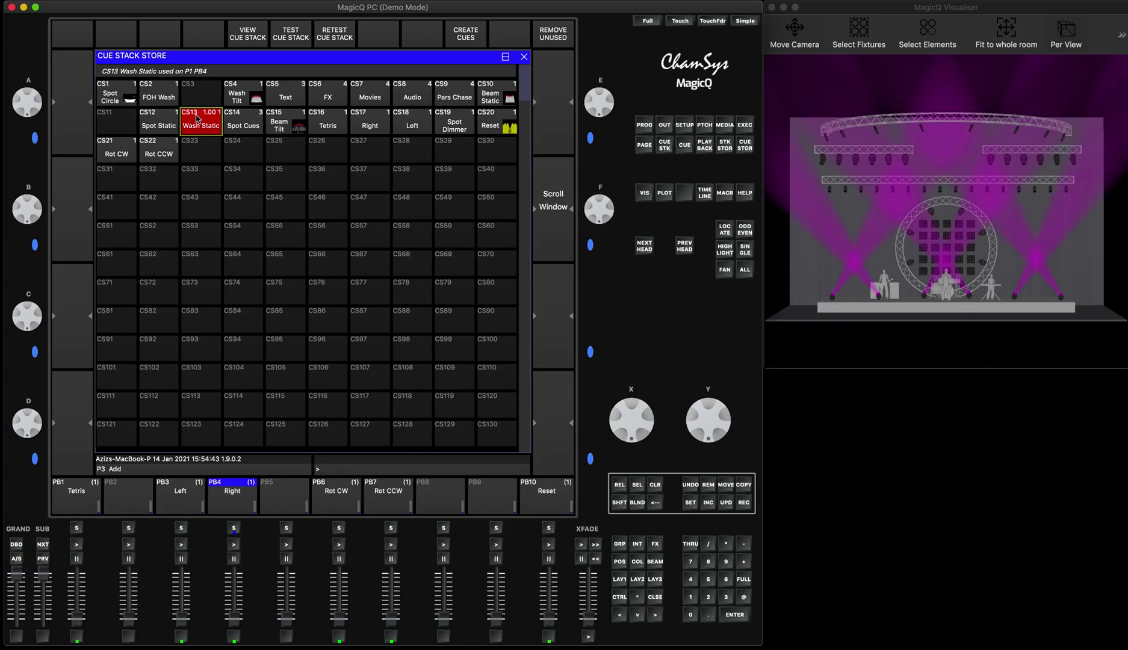
{"action": "left_click", "coordinate": [197, 118]}
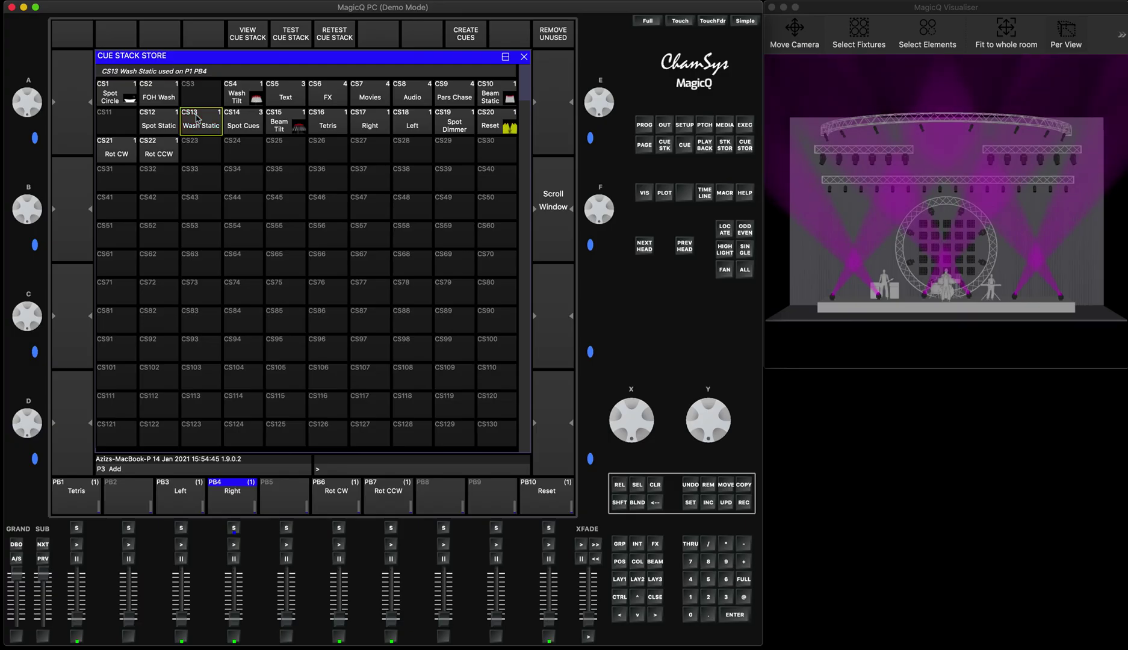